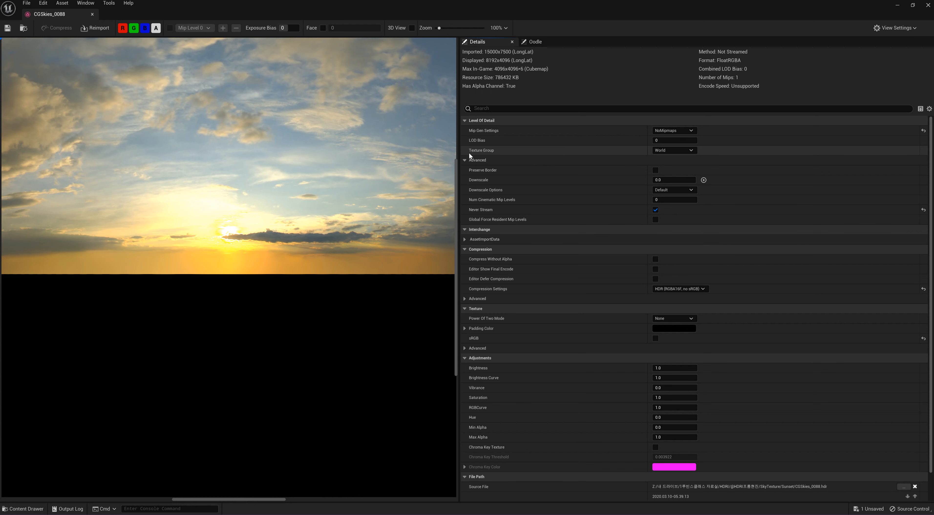
# Set the texture group of CGSkies_0088 to Skybox and save the texture.
pyautogui.click(690, 151)
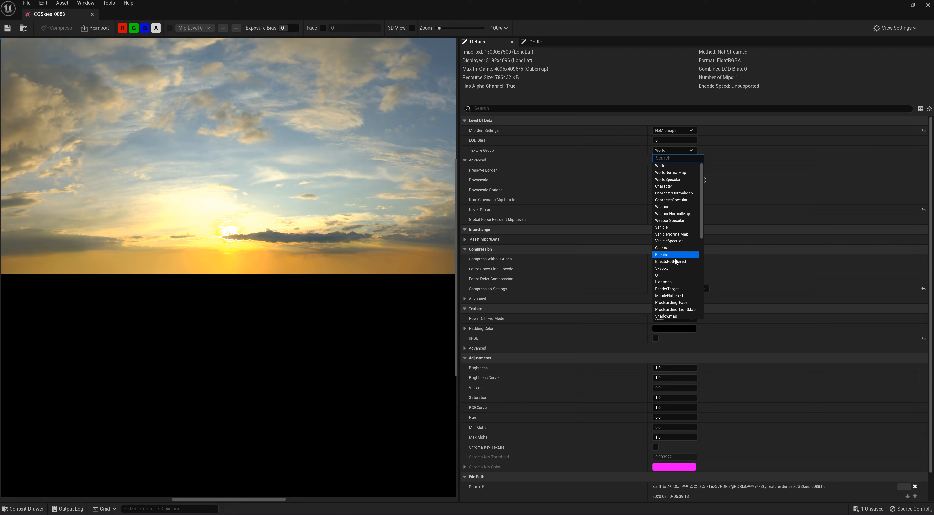
pyautogui.click(662, 269)
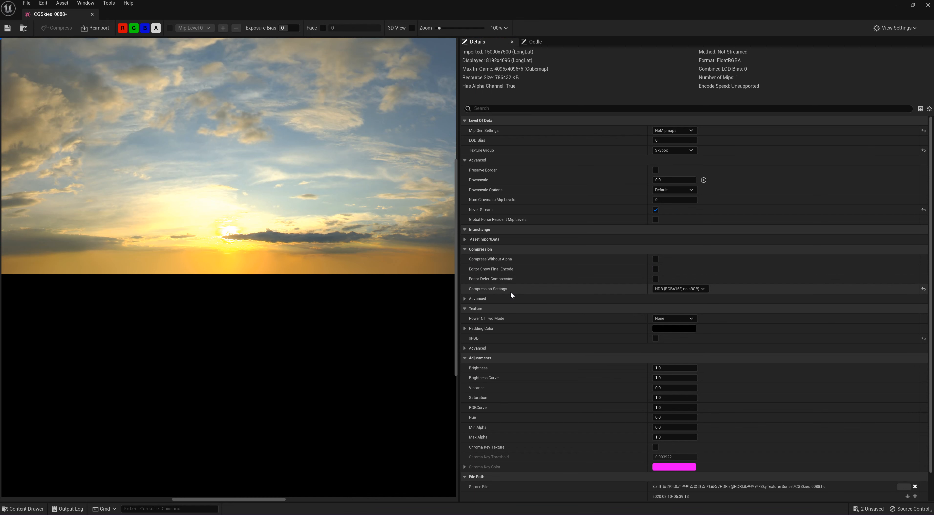
pyautogui.scroll(-2, 502, 283)
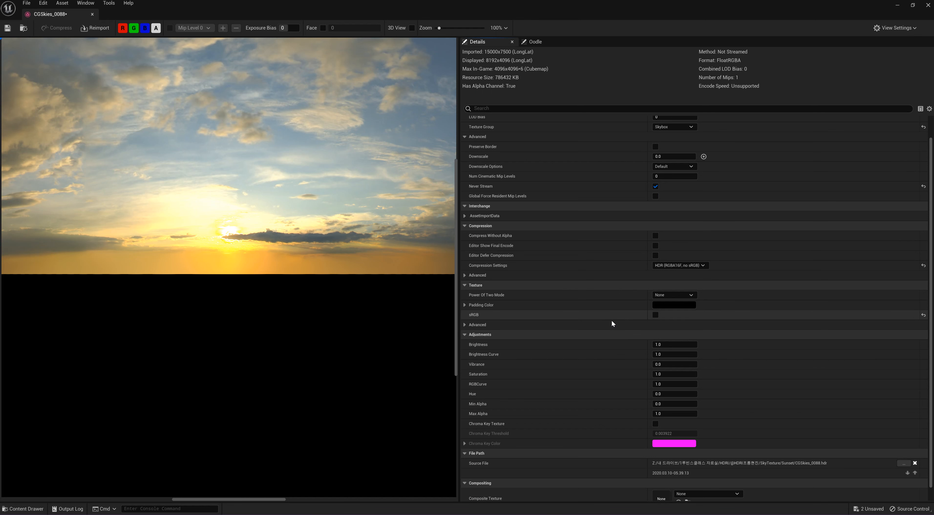
pyautogui.scroll(-1, 604, 357)
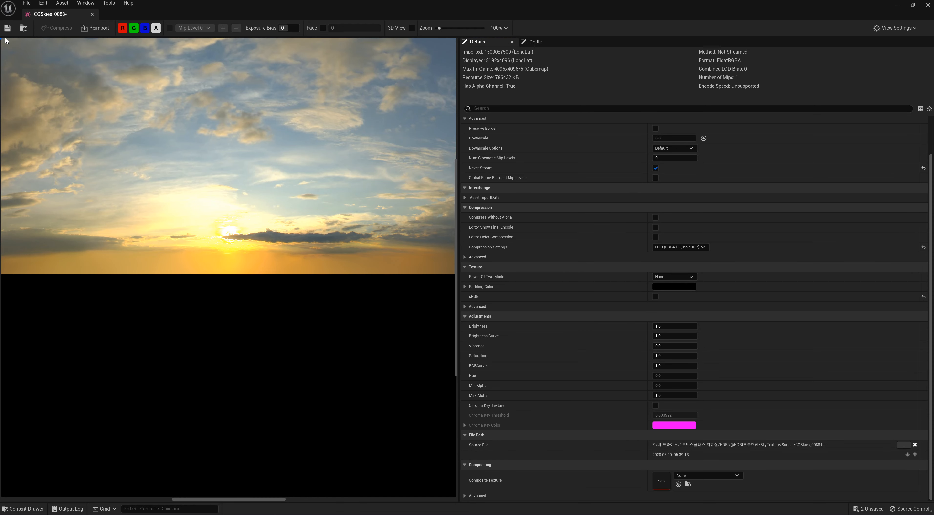
pyautogui.click(7, 28)
# Open the CGSkies_0026 texture from the HDRI_Sky folder in a maximized editor and inspect the whole image.
pyautogui.moveTo(215, 13); pyautogui.dragTo(274, 131)
pyautogui.moveTo(431, 131); pyautogui.dragTo(580, 170)
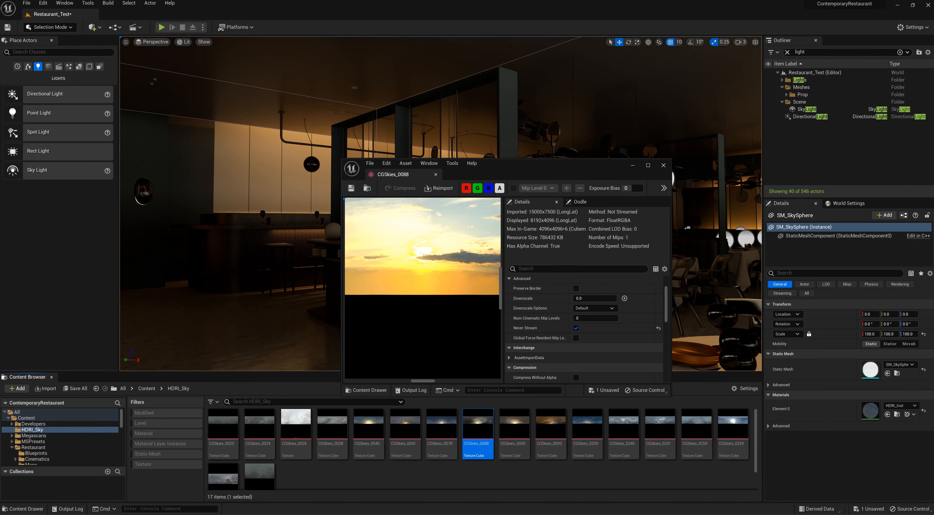
pyautogui.doubleClick(664, 177)
pyautogui.moveTo(467, 5); pyautogui.dragTo(743, 79)
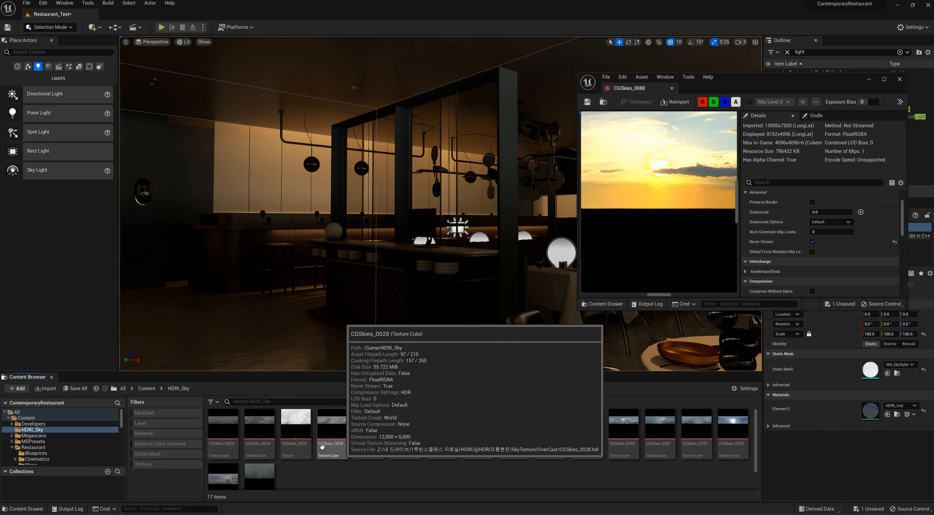
pyautogui.rightClick(294, 428)
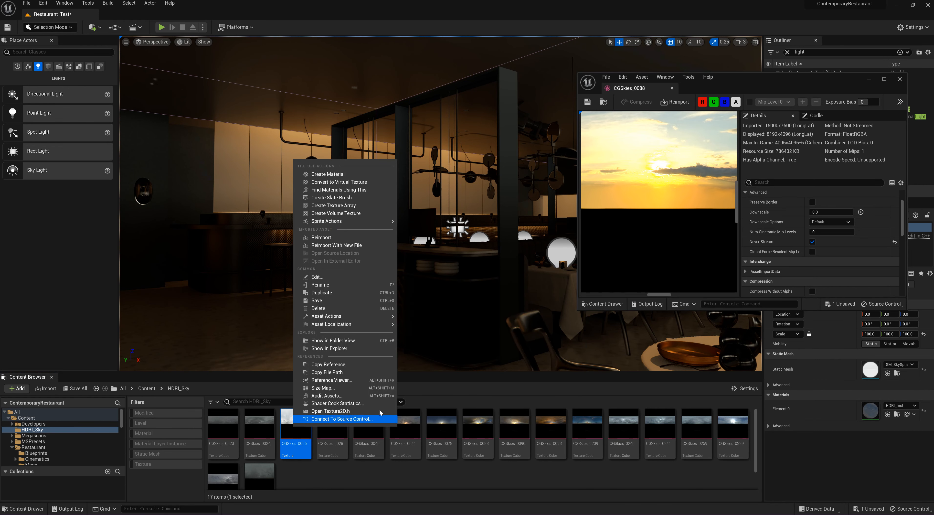
pyautogui.doubleClick(288, 433)
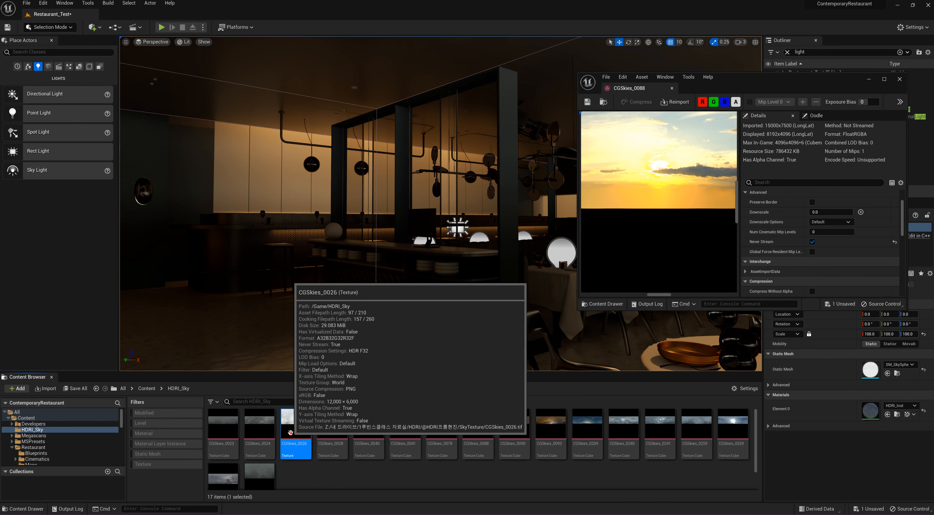
pyautogui.click(884, 79)
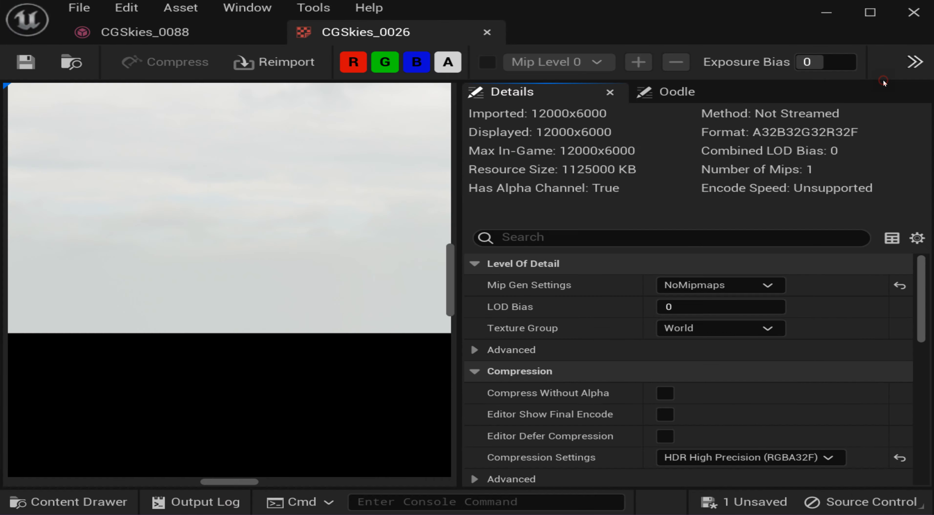
pyautogui.scroll(-5, 336, 183)
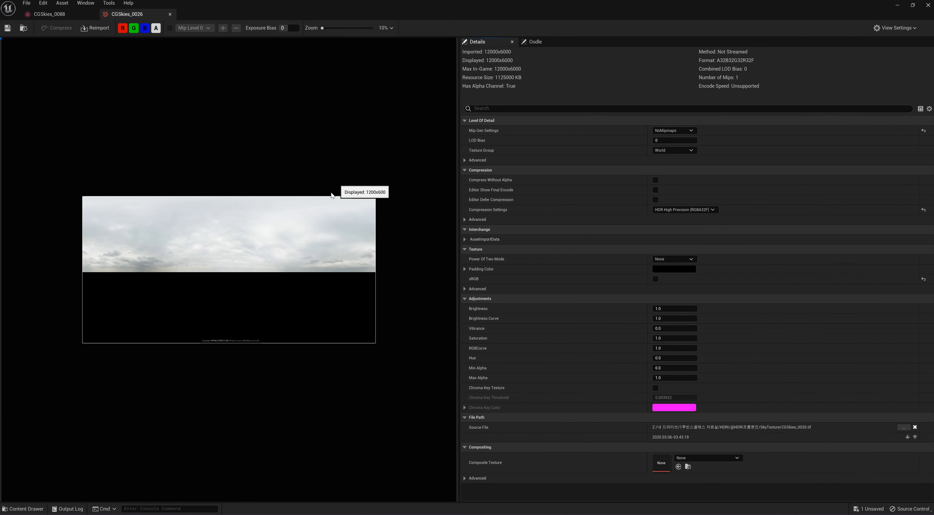
pyautogui.scroll(2, 317, 214)
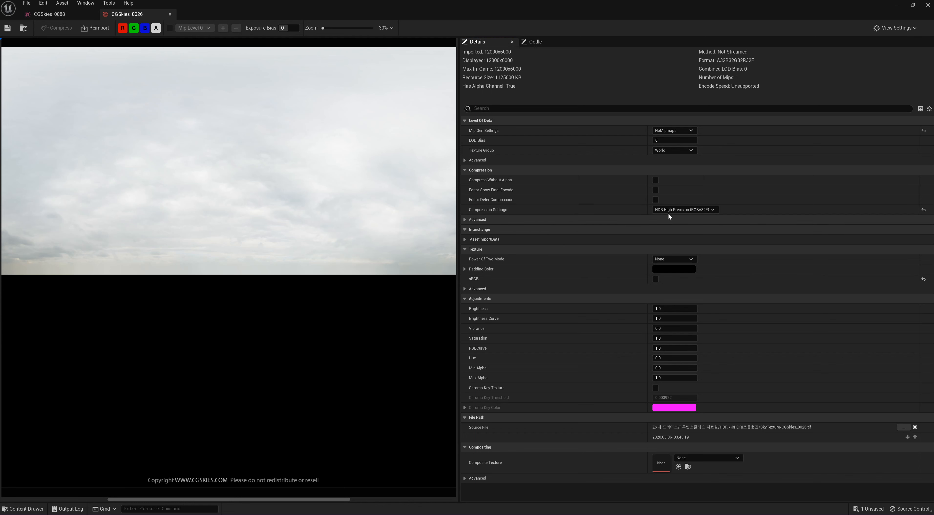
# Set CGSkies_0026 to HDR (RGBA16F, no sRGB) compression and the Skybox texture group, then save and close it.
pyautogui.click(693, 213)
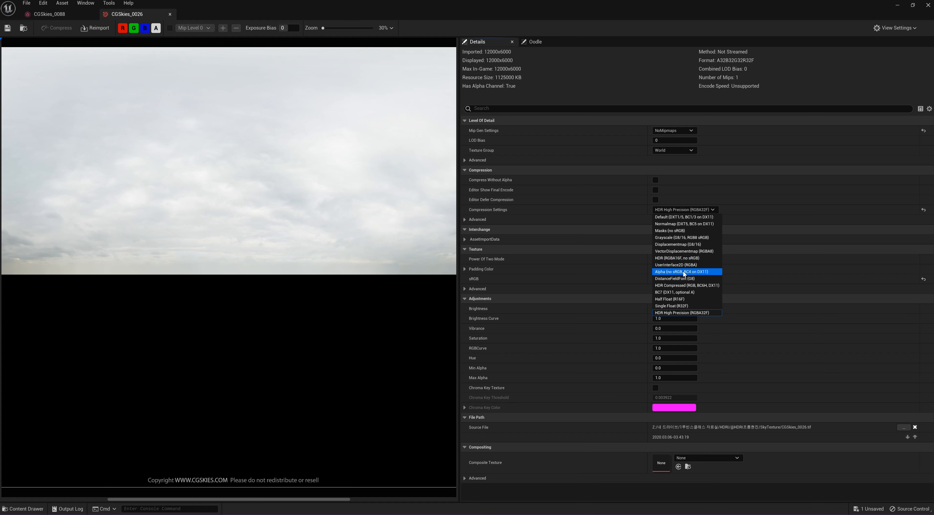
pyautogui.click(692, 258)
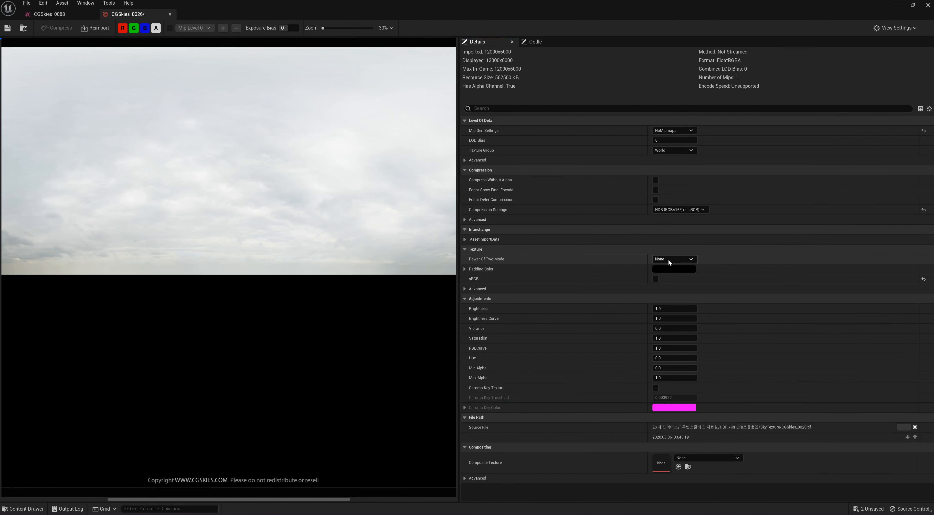
pyautogui.click(671, 150)
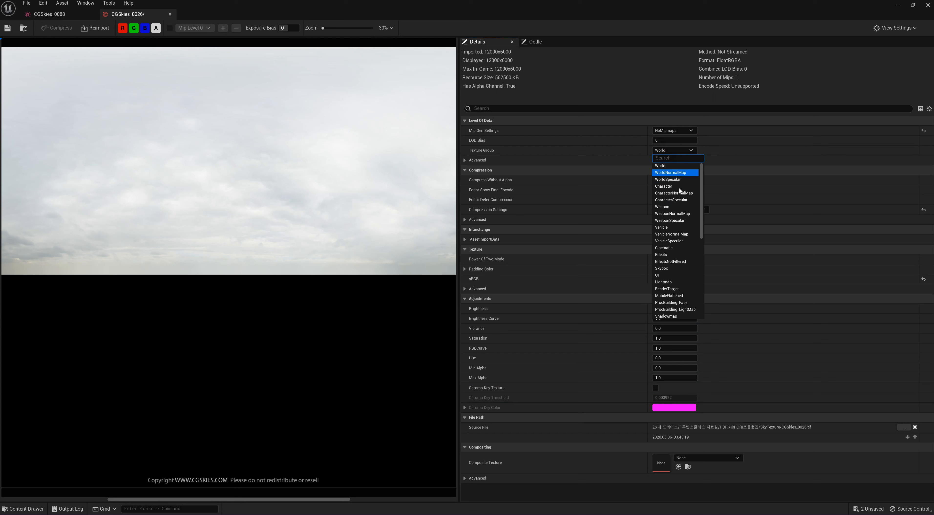
pyautogui.click(666, 269)
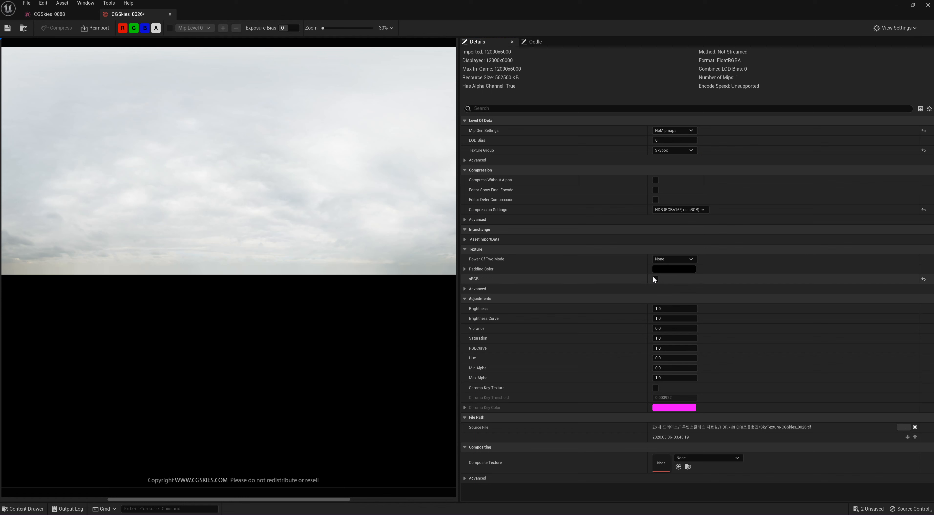
pyautogui.click(8, 30)
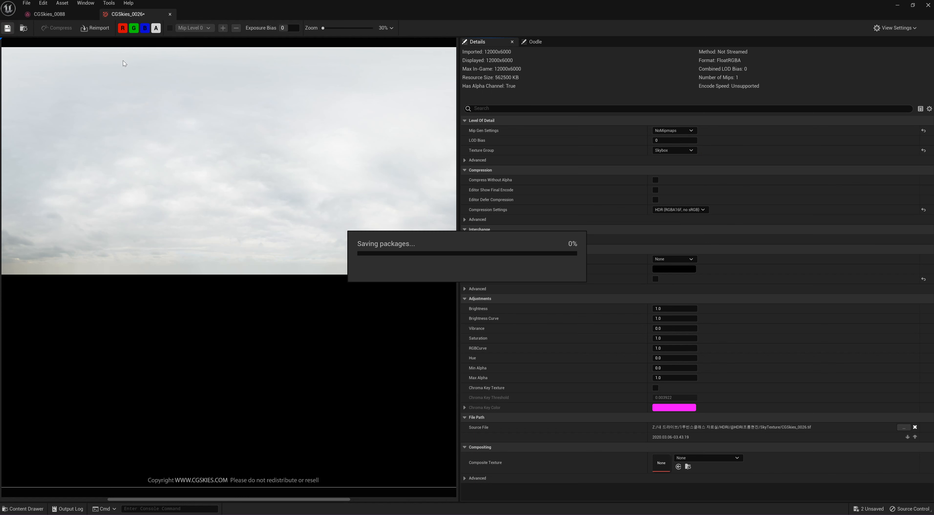
pyautogui.click(170, 15)
# Reopen CGSkies_0026 at full size and check its compression settings, including the advanced ones.
pyautogui.moveTo(157, 10); pyautogui.dragTo(701, 144)
pyautogui.click(334, 476)
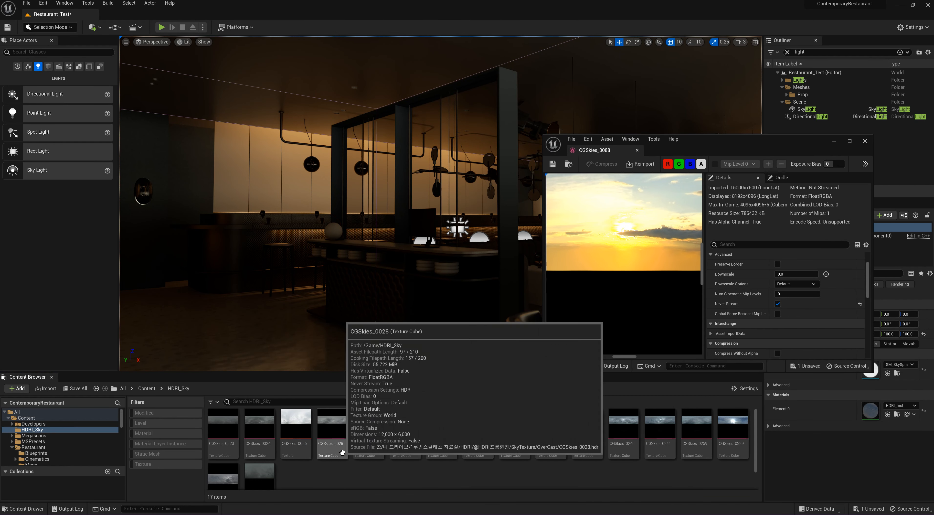
pyautogui.doubleClick(296, 429)
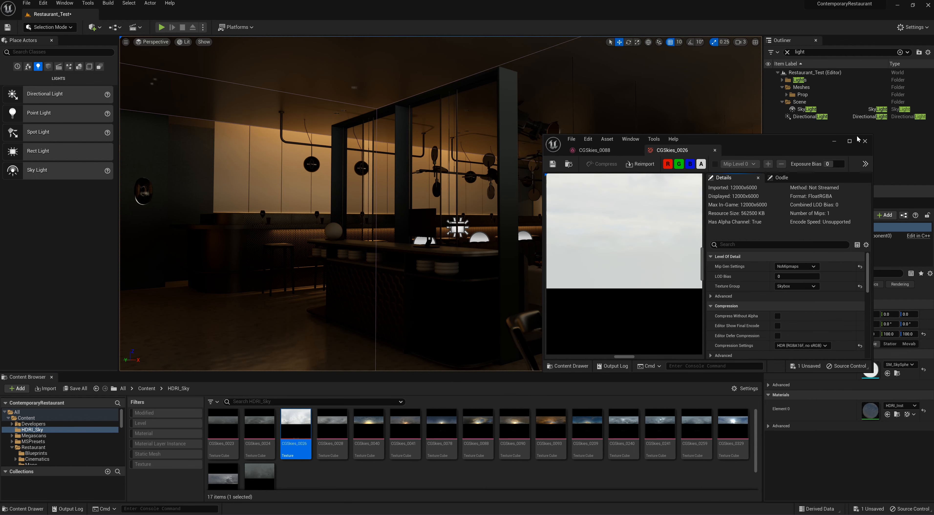
pyautogui.click(849, 141)
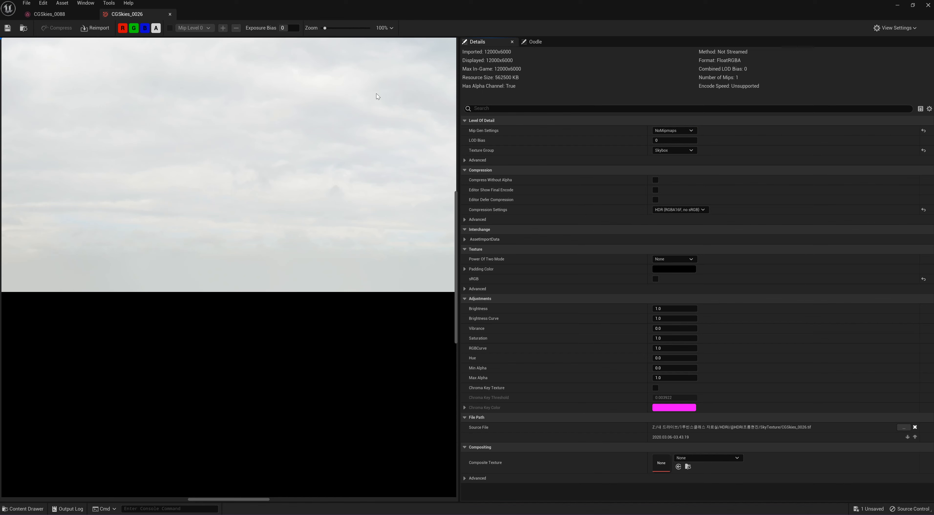
pyautogui.scroll(-1, 235, 167)
pyautogui.scroll(-2, 236, 167)
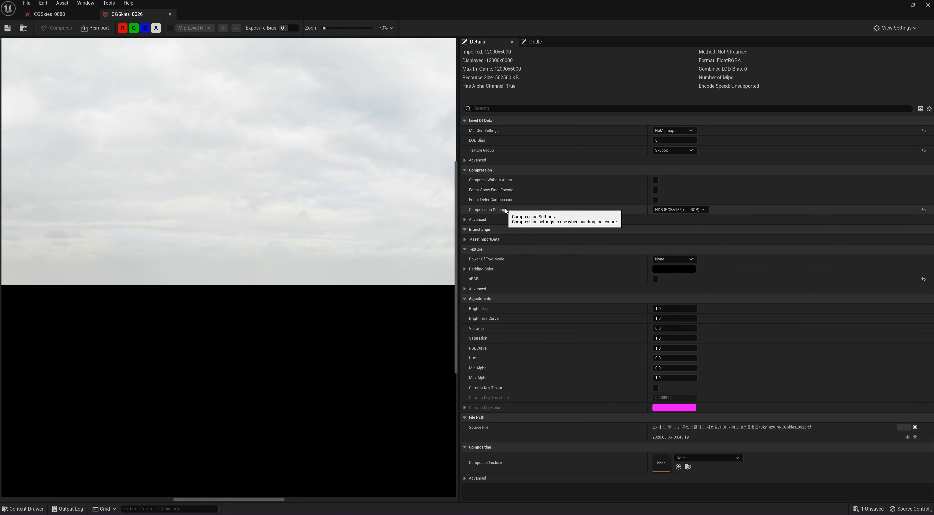
pyautogui.click(465, 219)
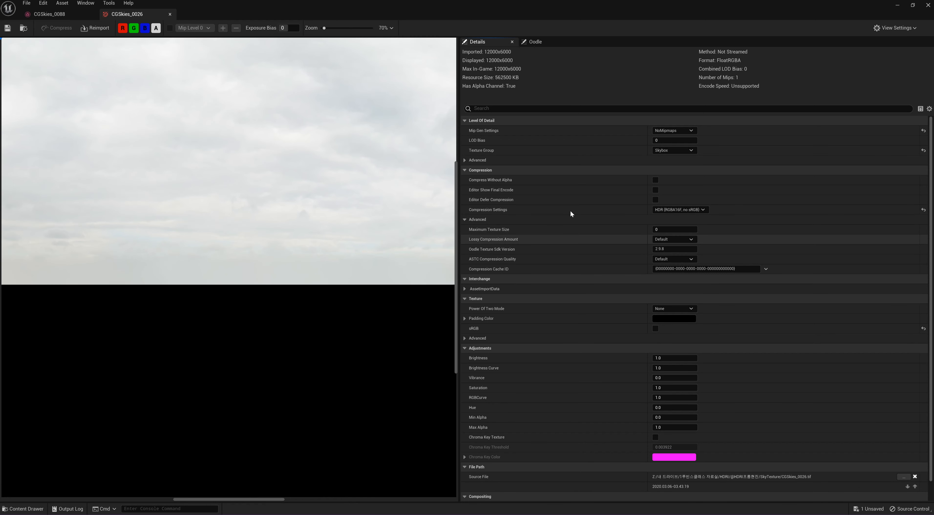
# Close CGSkies_0026 and move the restored CGSkies_0088 editor window clear of the level viewport.
pyautogui.click(170, 14)
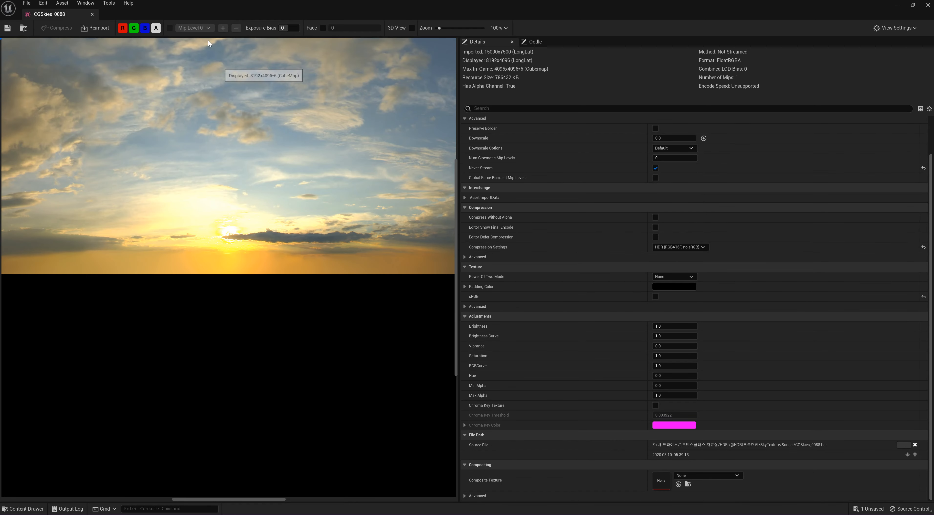
pyautogui.doubleClick(209, 10)
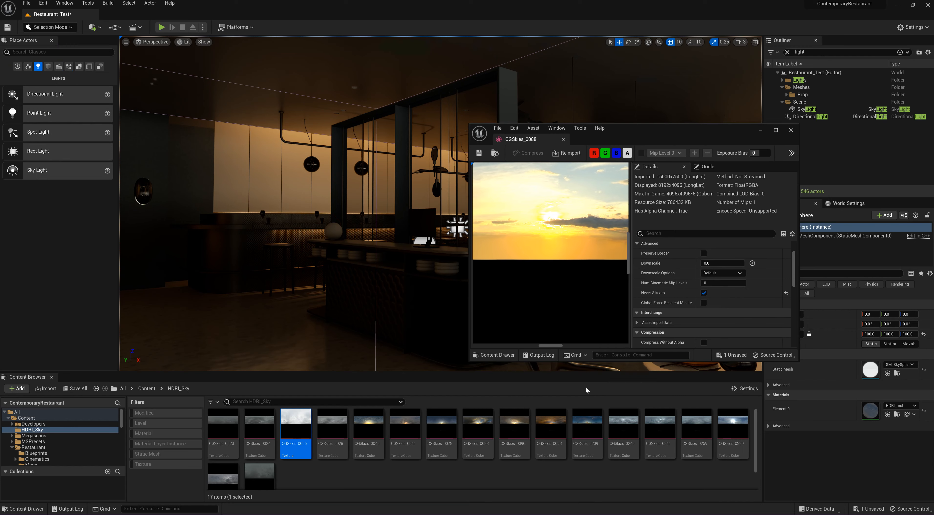
pyautogui.moveTo(678, 133); pyautogui.dragTo(651, 432)
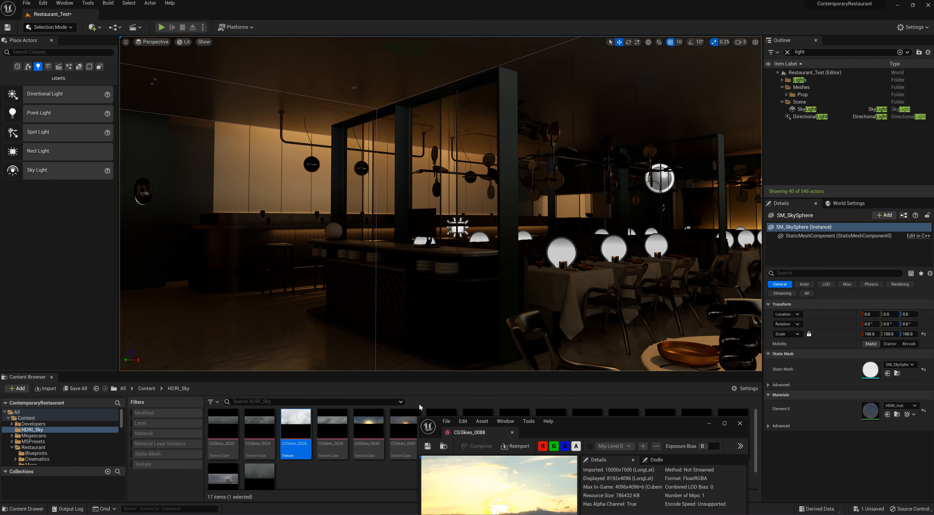
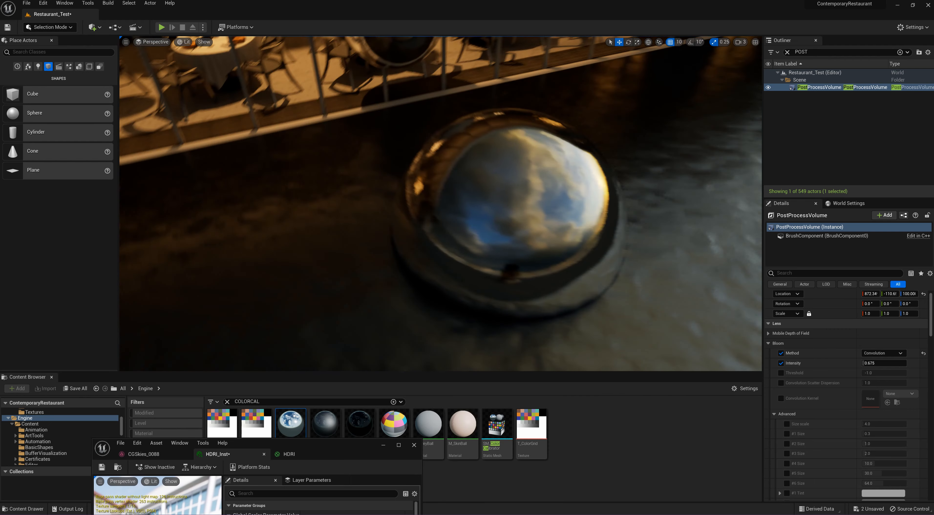
# Filter the level's actors by SKY, select the SkyLight and recapture its scene.
pyautogui.click(465, 281)
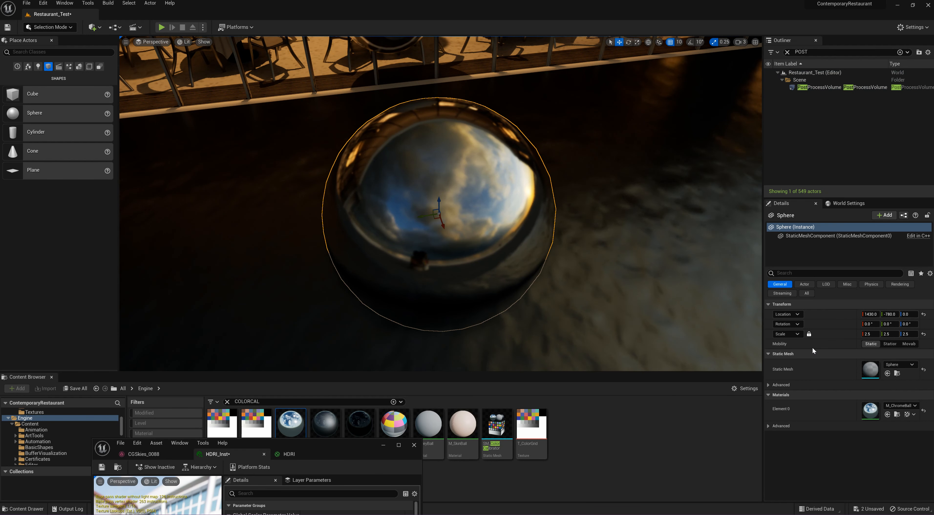
pyautogui.click(813, 51)
pyautogui.moveTo(813, 51); pyautogui.dragTo(740, 65)
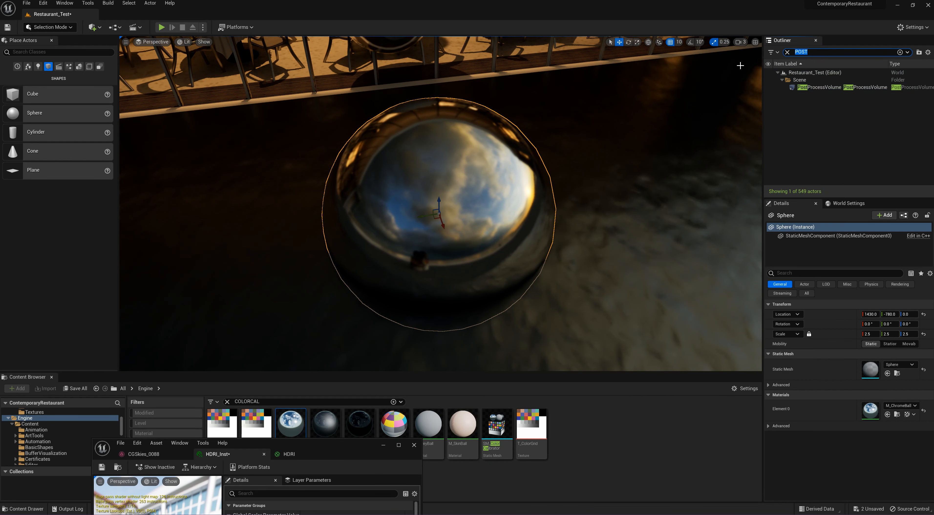
pyautogui.write('SKY')
pyautogui.click(806, 87)
pyautogui.scroll(-10, 906, 401)
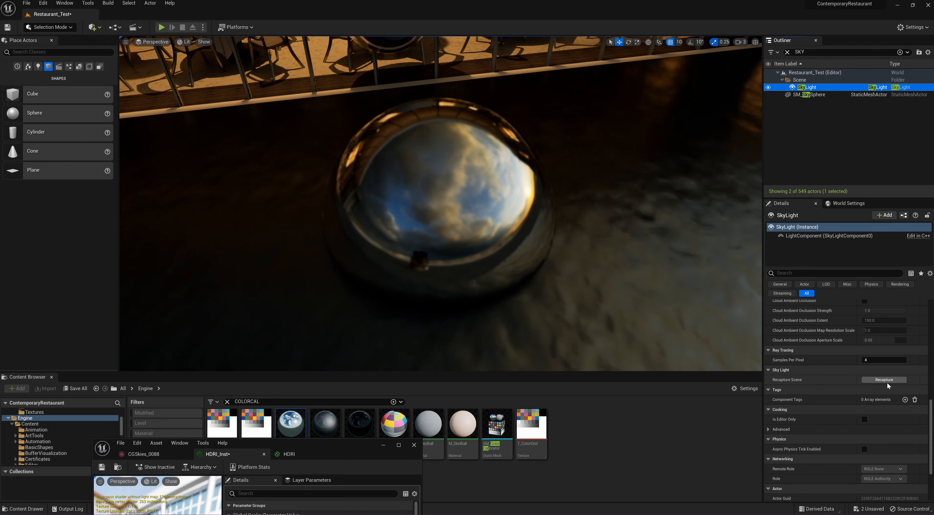
pyautogui.click(887, 379)
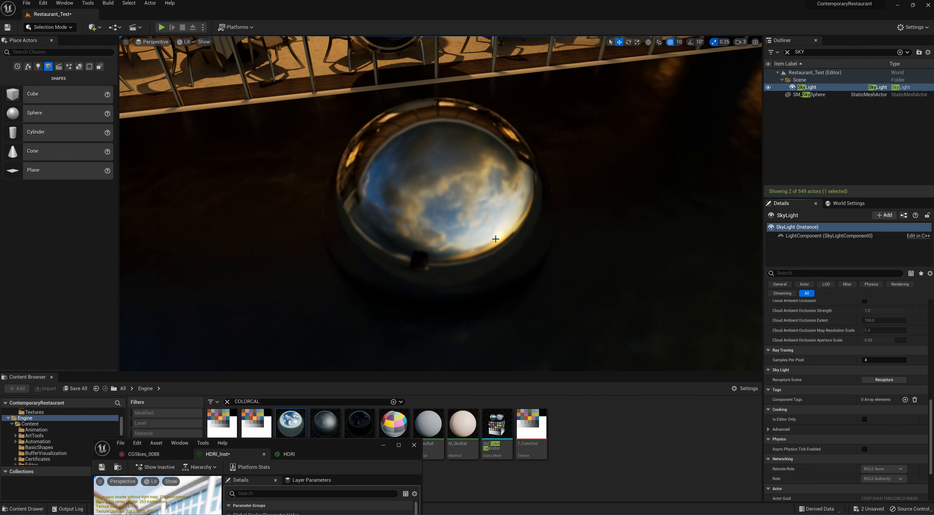
# Examine the relit restaurant interior, the chrome spheres and the sunset sky beyond the windows.
pyautogui.press('w')
pyautogui.moveTo(509, 264); pyautogui.dragTo(562, 174, button='right')
pyautogui.press('s')
pyautogui.press('w')
pyautogui.press('s')
pyautogui.press('s')
pyautogui.press('w')
pyautogui.press('d')
# Detach the HDRI material into its own window and assign CGSkies_0028 from HDRI_Sky as the HDRI texture of HDRI_Inst.
pyautogui.moveTo(346, 452); pyautogui.dragTo(769, 227)
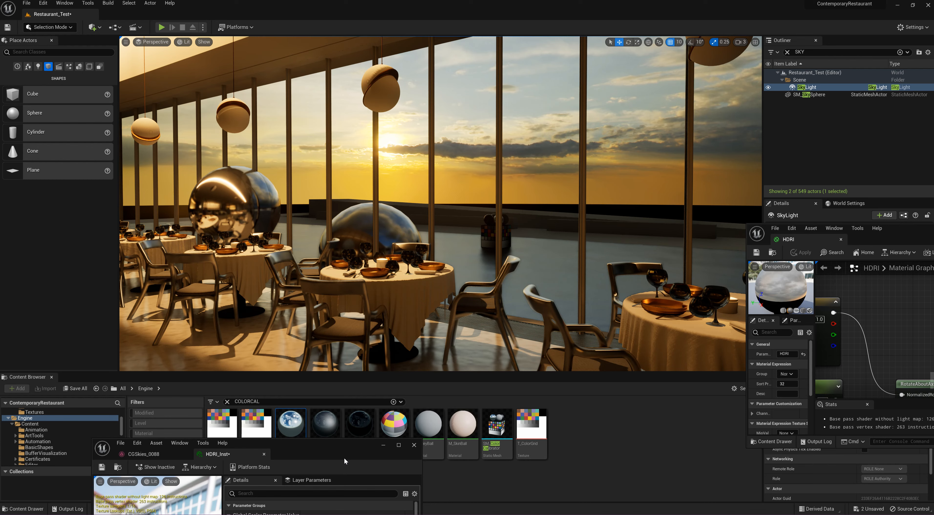
pyautogui.moveTo(356, 461); pyautogui.dragTo(720, 210)
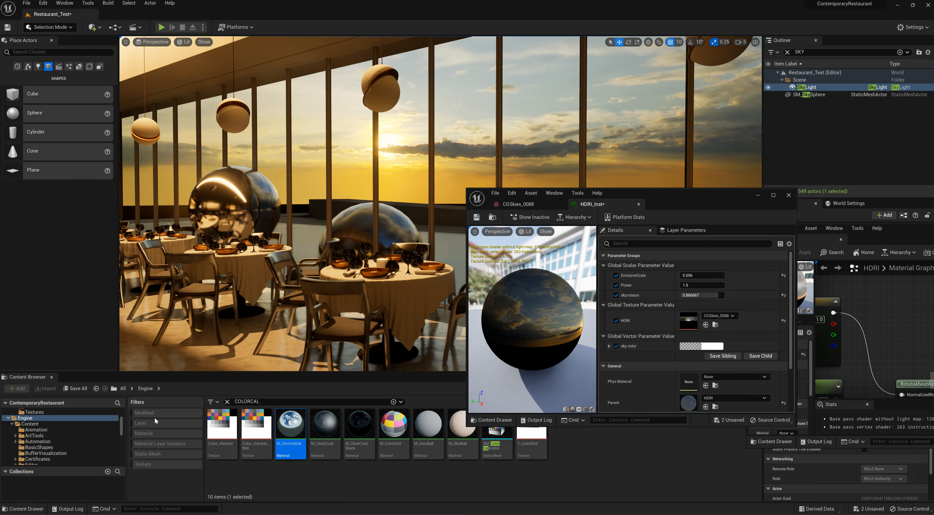
pyautogui.moveTo(122, 427); pyautogui.dragTo(121, 417)
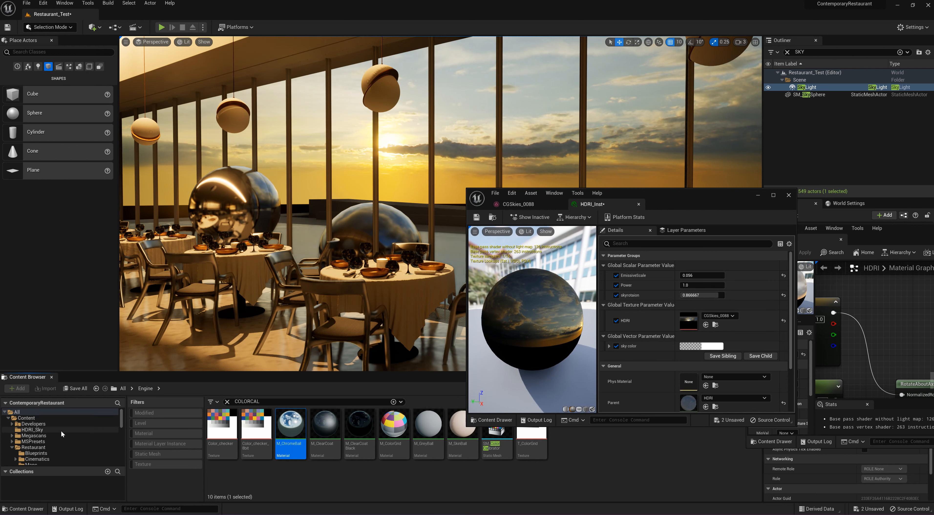
pyautogui.scroll(-1, 62, 436)
pyautogui.click(32, 417)
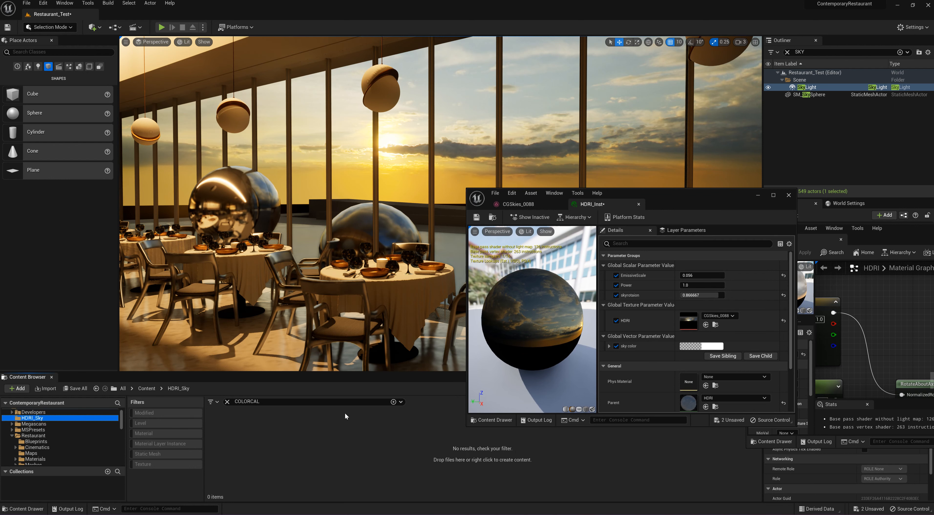
pyautogui.click(227, 402)
pyautogui.click(330, 432)
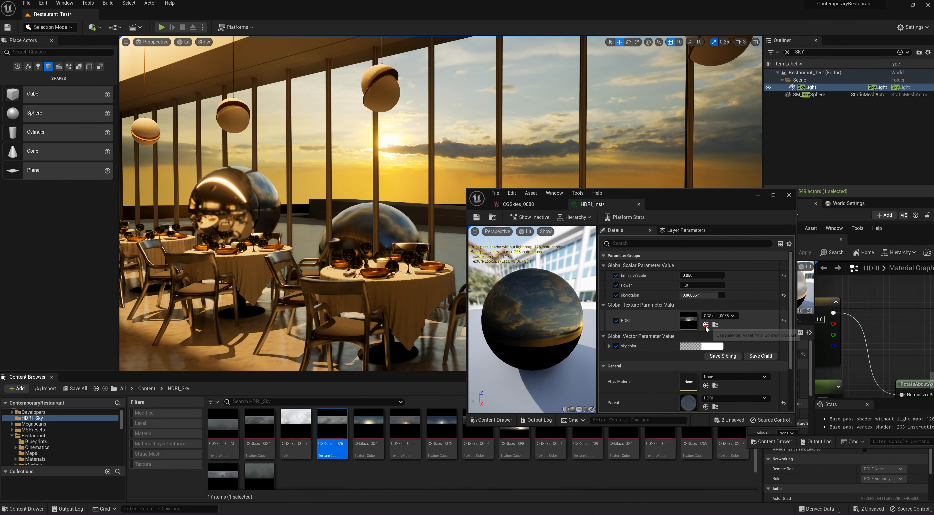
pyautogui.click(705, 325)
# Move the HDRI_Inst editor aside and inspect the new sky through the restaurant windows.
pyautogui.moveTo(660, 190); pyautogui.dragTo(280, 319)
pyautogui.moveTo(579, 248)
pyautogui.mouseDown(button='right')
pyautogui.moveTo(595, 203)
pyautogui.moveTo(638, 250)
pyautogui.moveTo(565, 248)
pyautogui.moveTo(578, 250)
pyautogui.mouseUp(button='right')
pyautogui.press('w')
pyautogui.press('s')
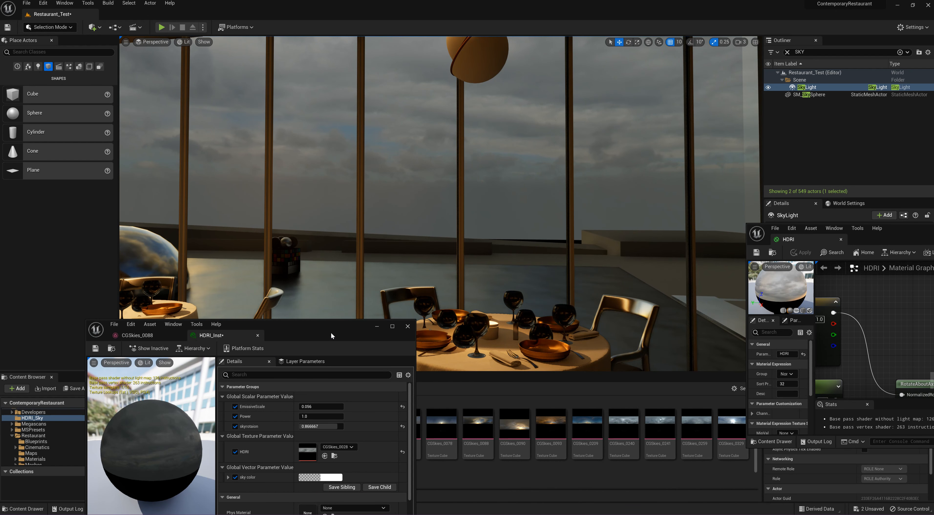
# Assign CGSkies_0334 as the HDRI texture of HDRI_Inst and inspect the sky through the restaurant windows.
pyautogui.moveTo(331, 335); pyautogui.dragTo(796, 220)
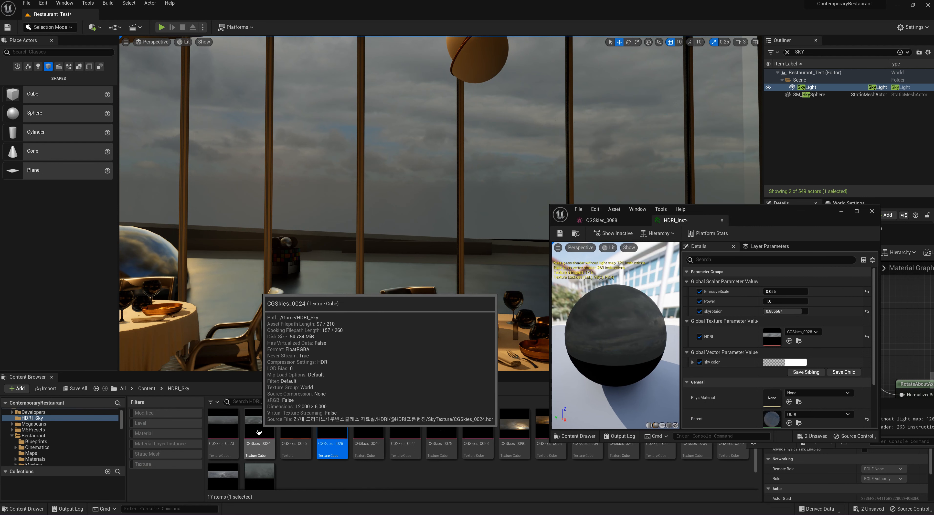
pyautogui.click(223, 476)
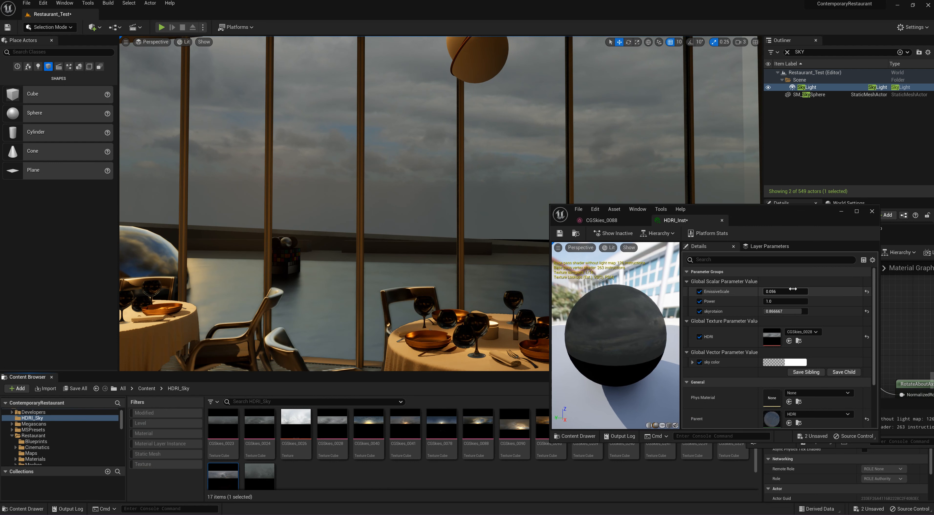
pyautogui.click(789, 341)
pyautogui.moveTo(779, 209); pyautogui.dragTo(715, 417)
pyautogui.moveTo(624, 240); pyautogui.dragTo(683, 286, button='right')
pyautogui.press('w')
pyautogui.press('s')
pyautogui.press('s')
pyautogui.moveTo(694, 423); pyautogui.dragTo(763, 205)
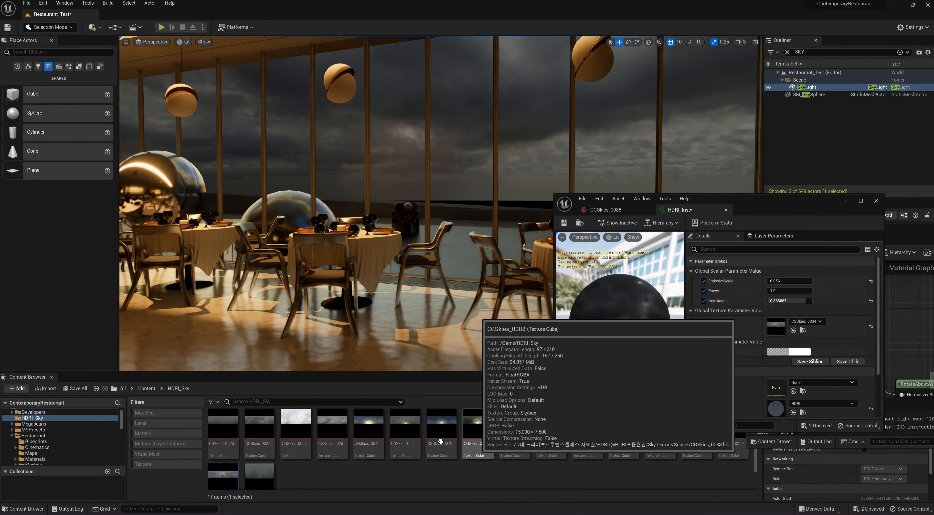
# Try CGSkies_0024, CGSkies_0028 and CGSkies_0023 in turn as the HDRI texture of HDRI_Inst and compare the skies.
pyautogui.click(259, 428)
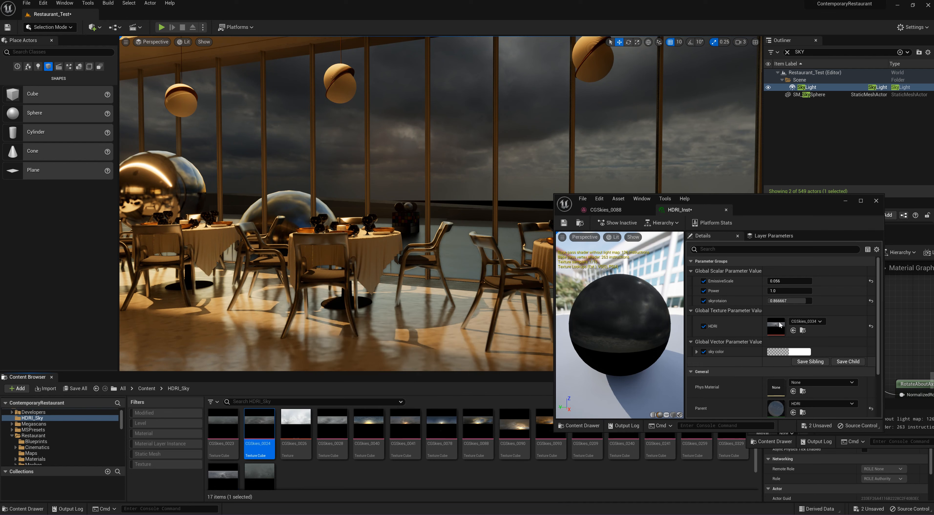
pyautogui.click(795, 331)
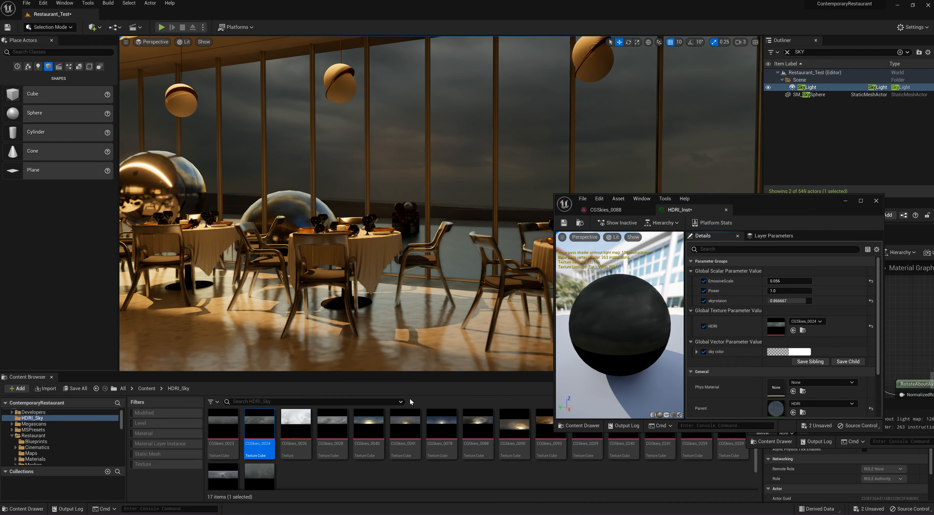
pyautogui.click(332, 428)
pyautogui.click(793, 330)
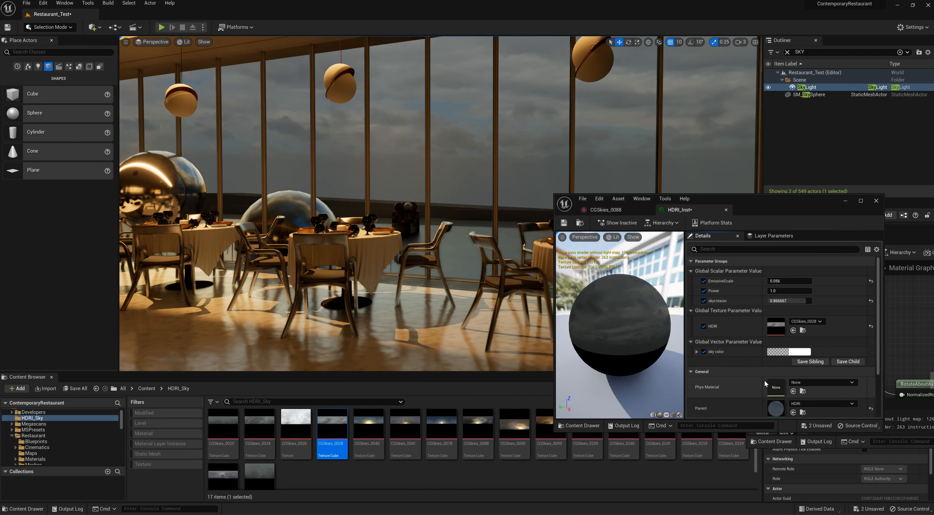
pyautogui.click(223, 428)
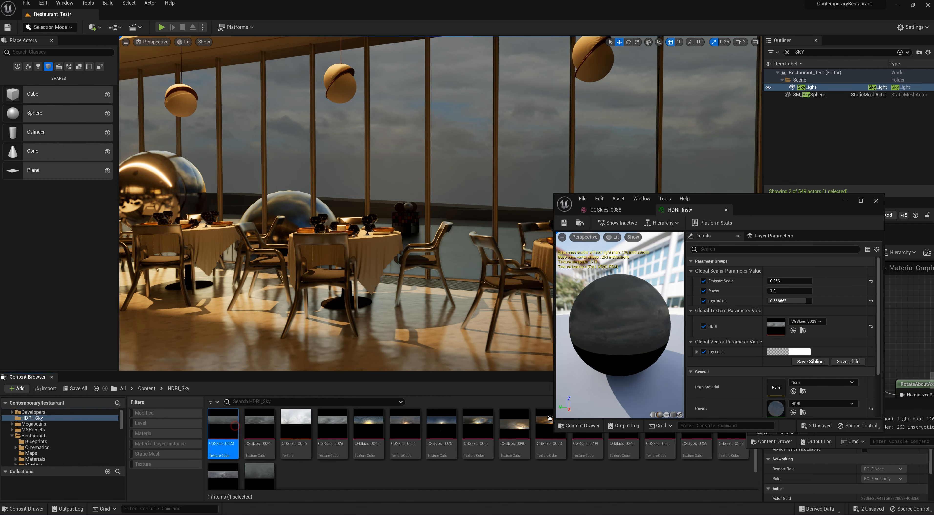
pyautogui.click(793, 330)
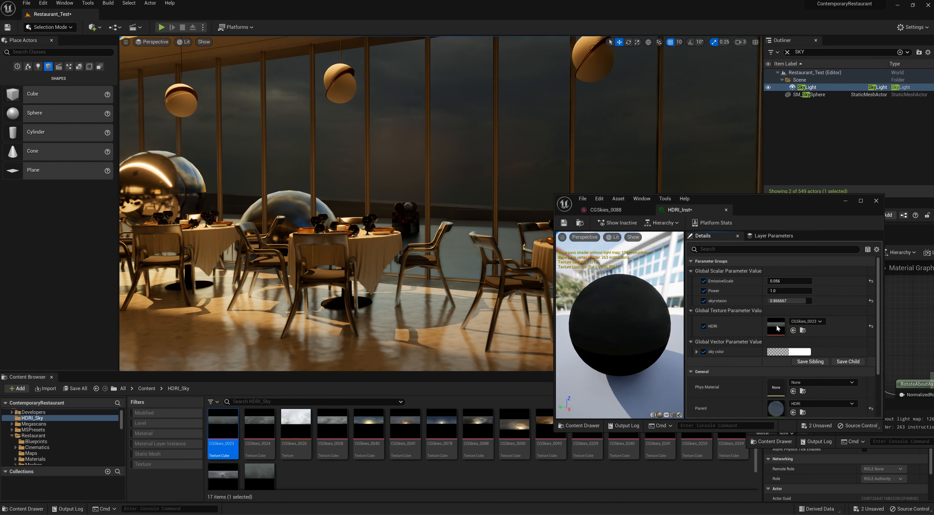
pyautogui.moveTo(765, 206); pyautogui.dragTo(699, 329)
pyautogui.moveTo(508, 217); pyautogui.dragTo(316, 228, button='right')
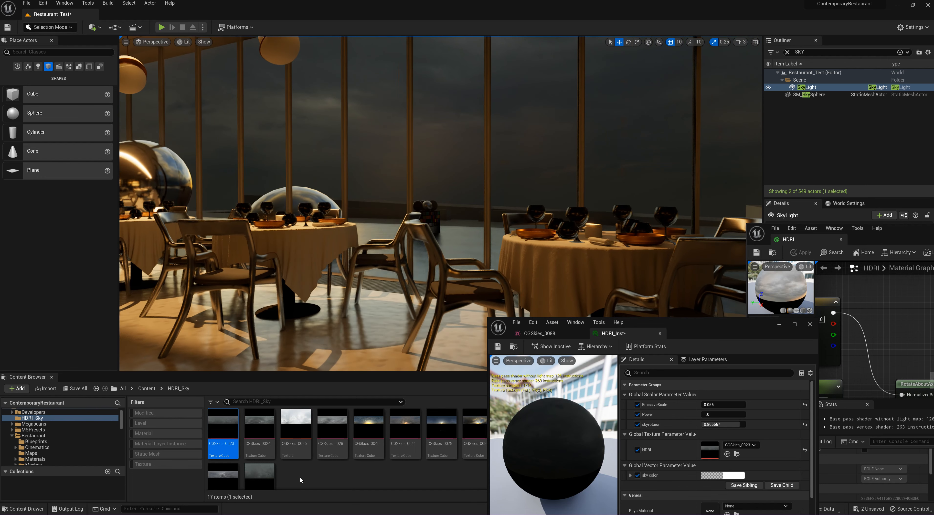
# Try the 8k version of CGSkies_0023 as the HDRI texture of HDRI_Inst, and replace it with CGSkies_0334.
pyautogui.click(259, 476)
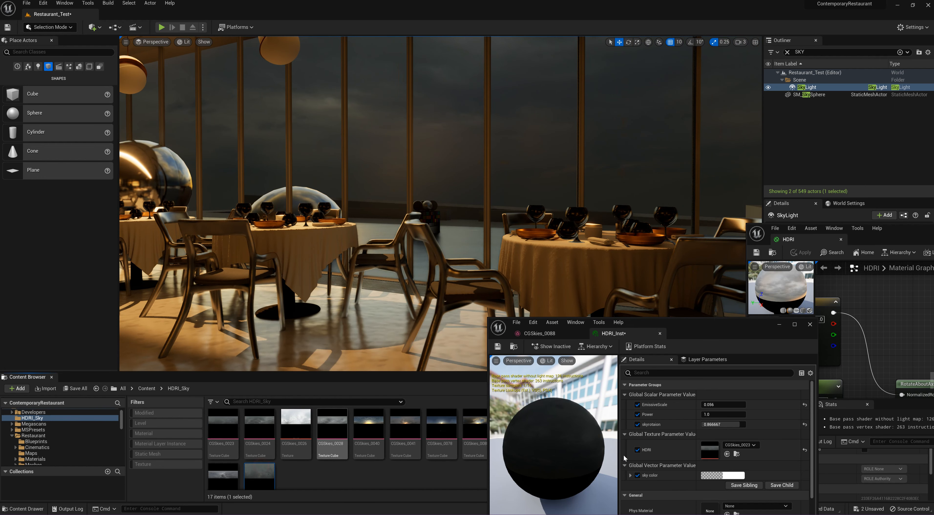
pyautogui.click(727, 454)
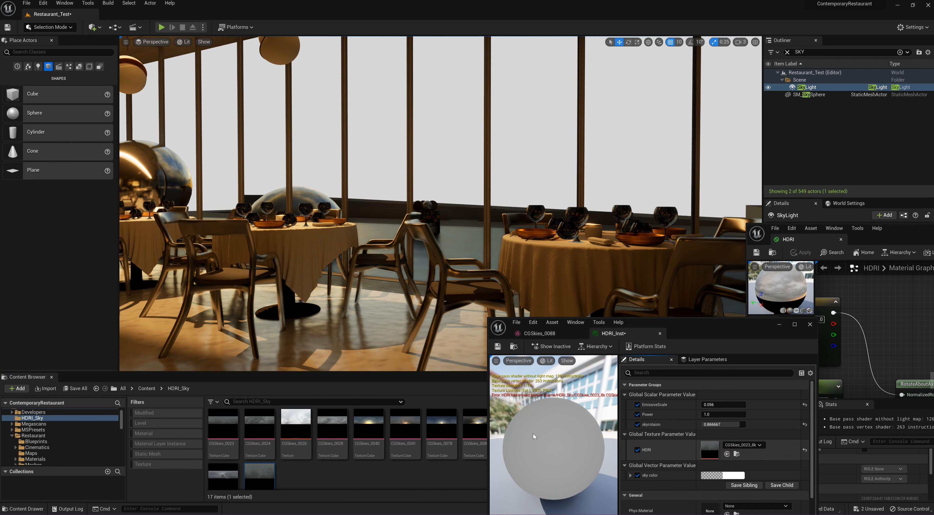
pyautogui.click(727, 454)
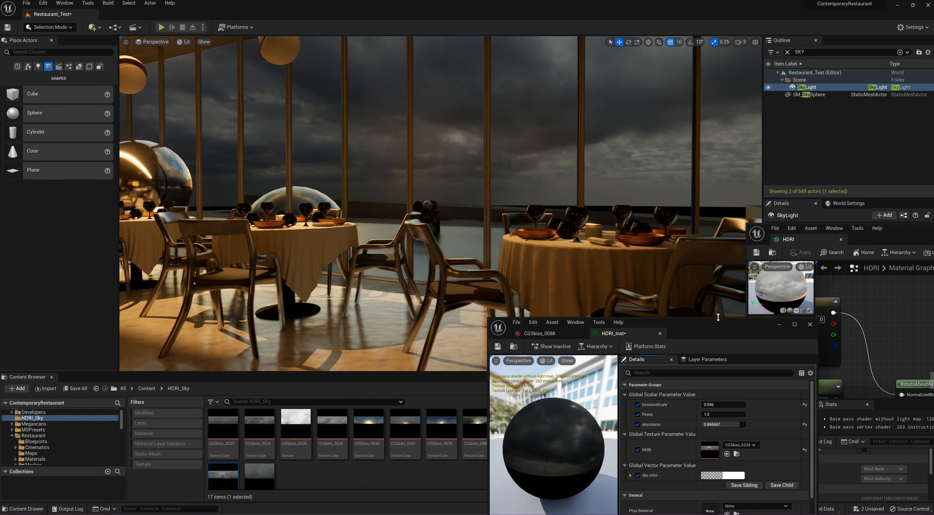
# Dock the HDRI material editor with HDRI_Inst, clear of the SkyLight's properties, and recapture the SkyLight's scene.
pyautogui.moveTo(709, 326); pyautogui.dragTo(515, 360)
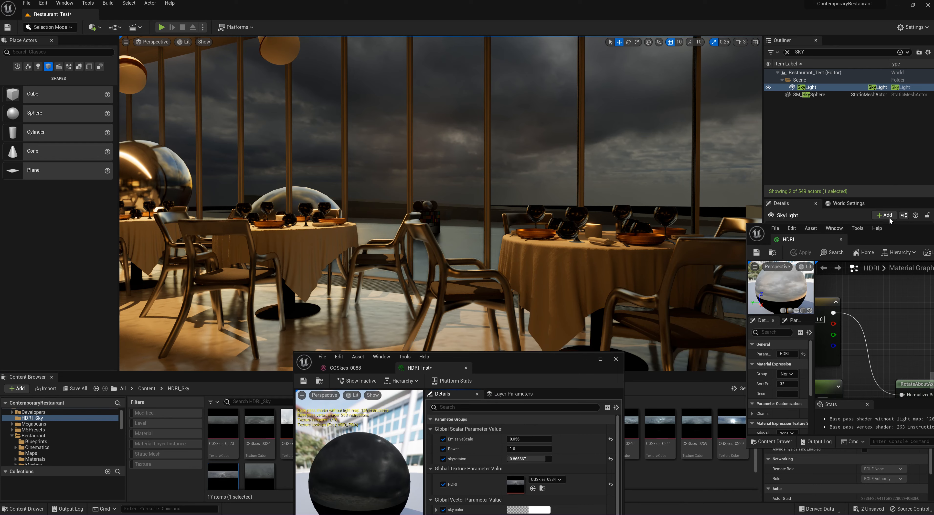
pyautogui.moveTo(903, 236); pyautogui.dragTo(423, 367)
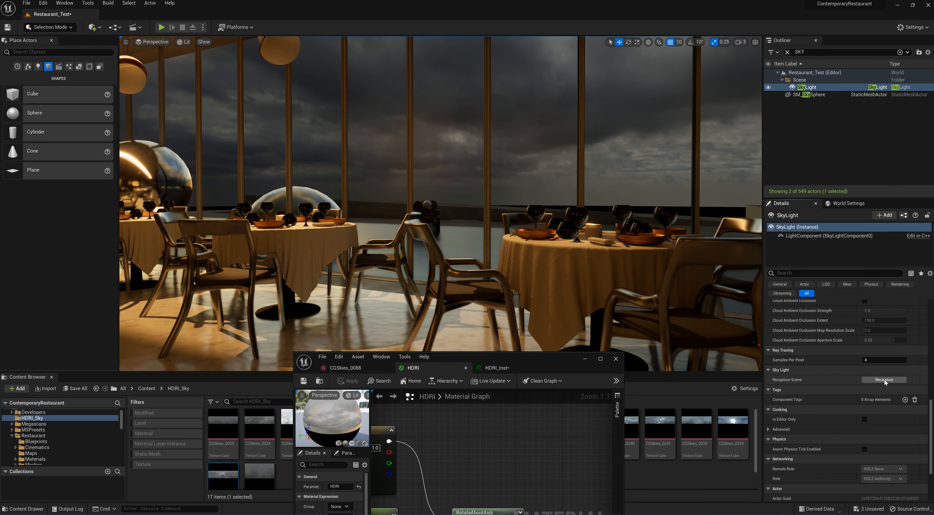
pyautogui.press('w')
pyautogui.moveTo(440, 203); pyautogui.dragTo(421, 196, button='right')
pyautogui.press('s')
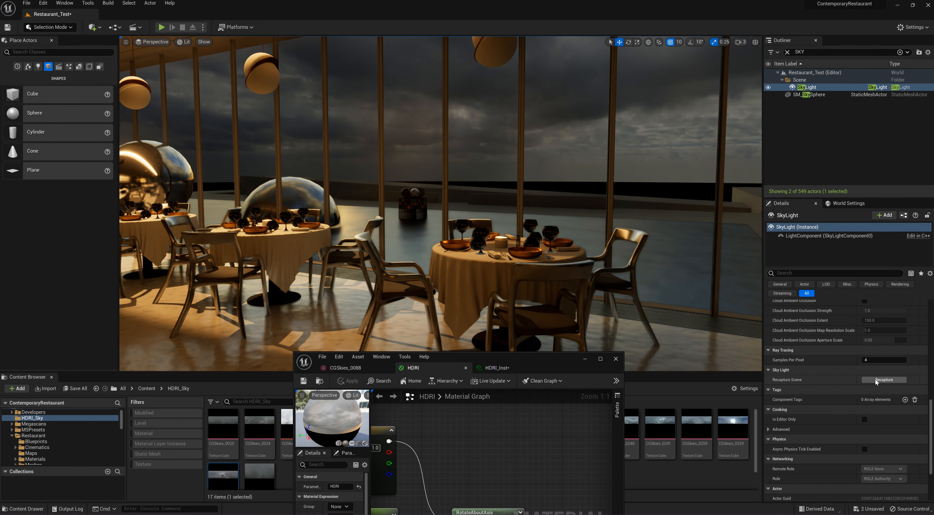
# Examine the chrome spheres' reflections and the horizon outside the restaurant under the new sky.
pyautogui.press('w')
pyautogui.moveTo(440, 203); pyautogui.dragTo(374, 209, button='right')
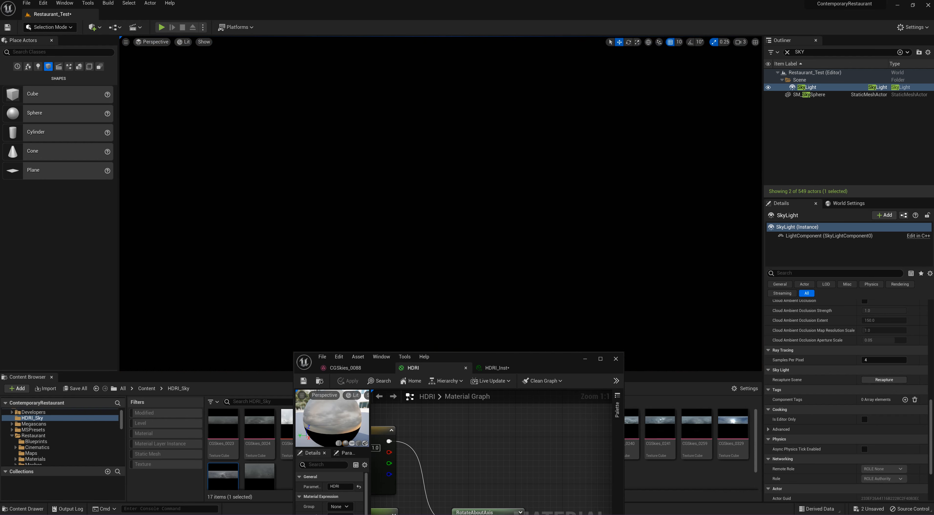
pyautogui.moveTo(440, 202); pyautogui.dragTo(739, 132, button='right')
pyautogui.press('w')
pyautogui.press('a')
# Filter the level's actors by FOG, select the Atmospheric Fog and toggle its visibility to check its effect.
pyautogui.click(820, 52)
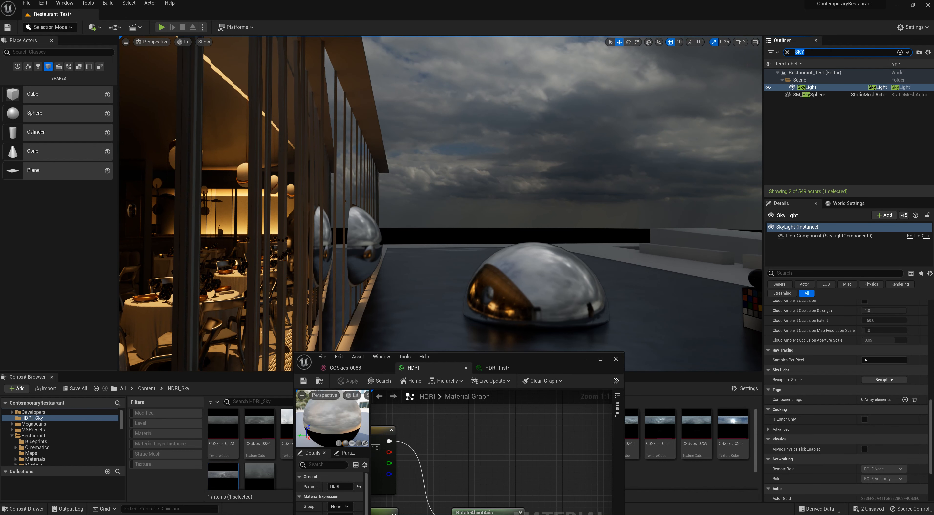
pyautogui.write('F')
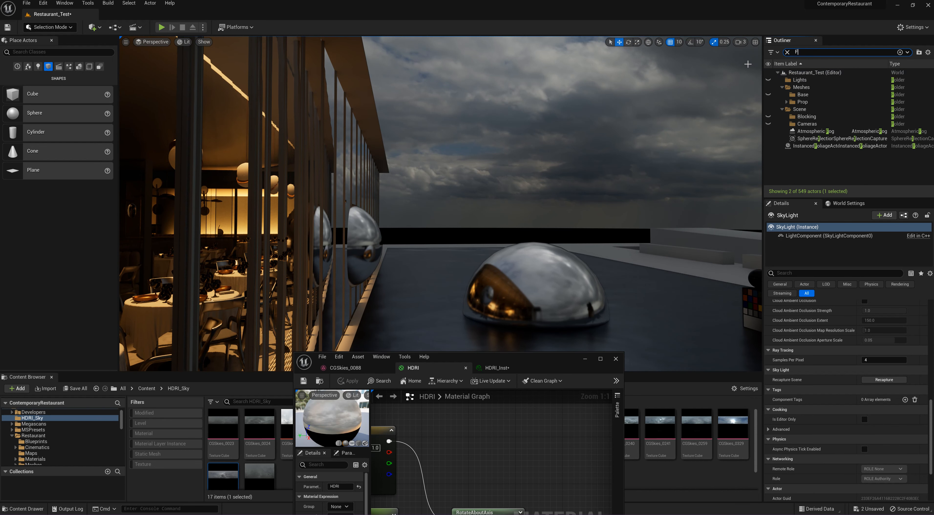
pyautogui.write('OG')
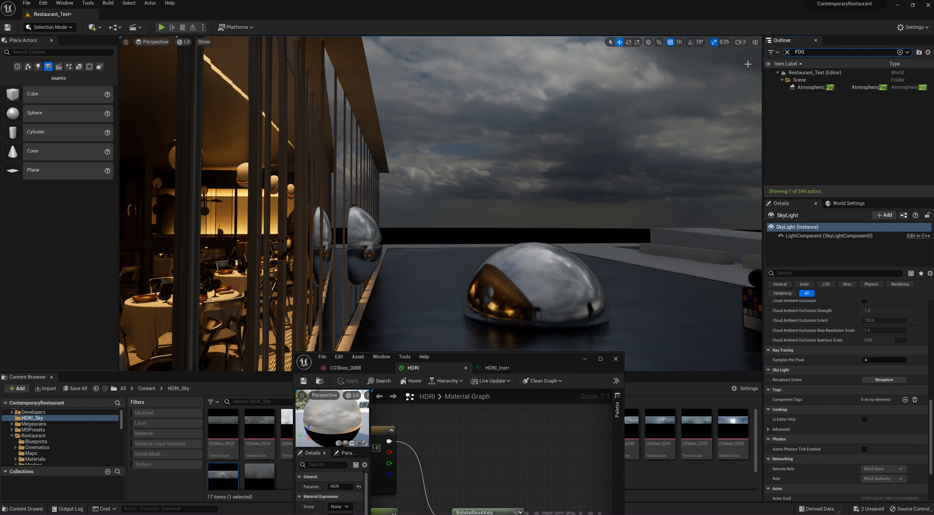
pyautogui.click(772, 88)
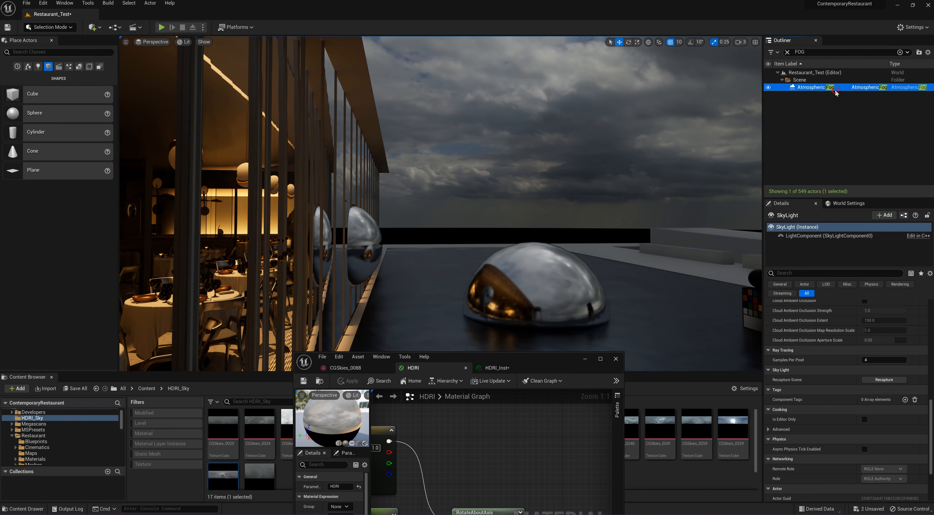
pyautogui.click(768, 88)
pyautogui.click(768, 87)
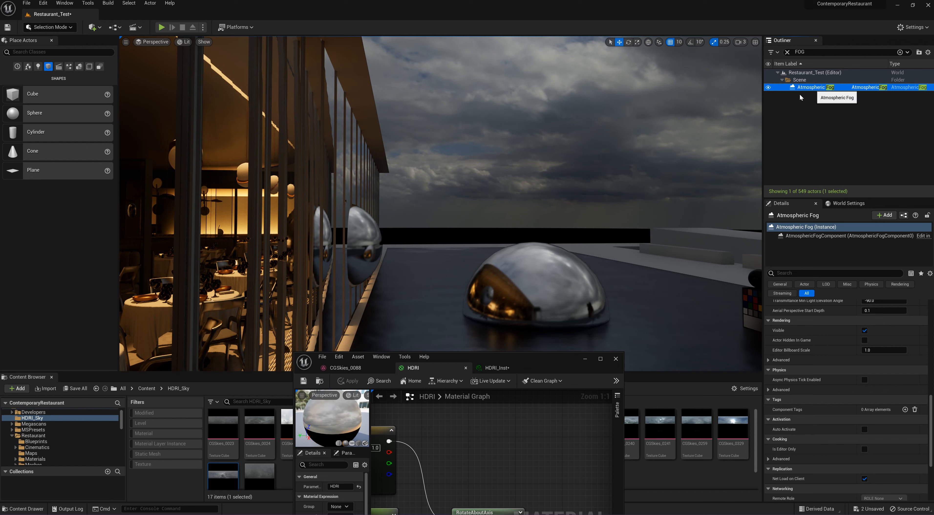
pyautogui.click(769, 88)
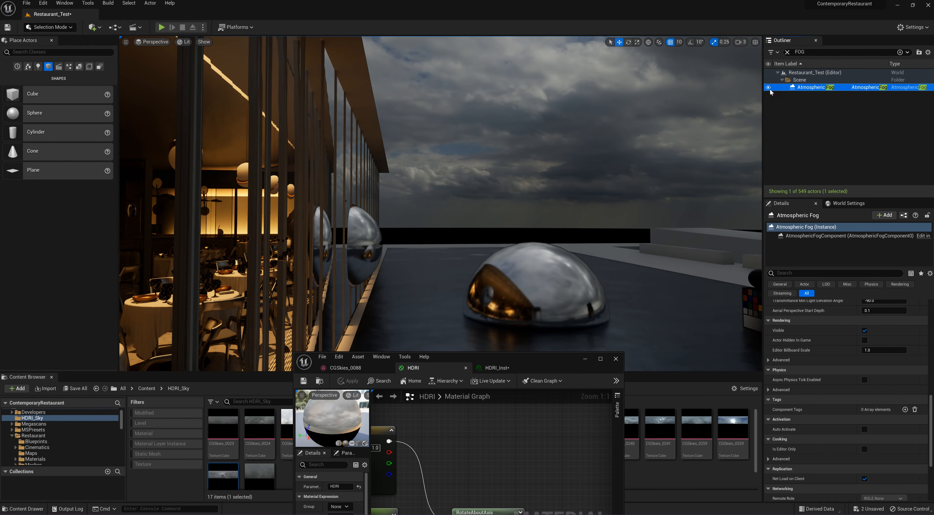
# Delete the Atmospheric Fog actor from the level and clear the actor filter.
pyautogui.click(804, 88)
pyautogui.press('BackSpace')
pyautogui.press('Escape')
pyautogui.click(798, 88)
pyautogui.press('Delete')
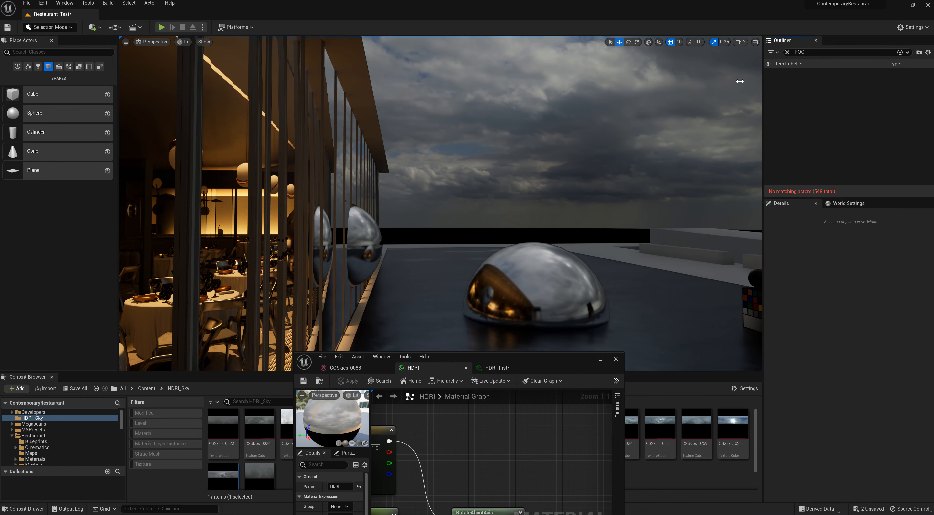
pyautogui.click(788, 51)
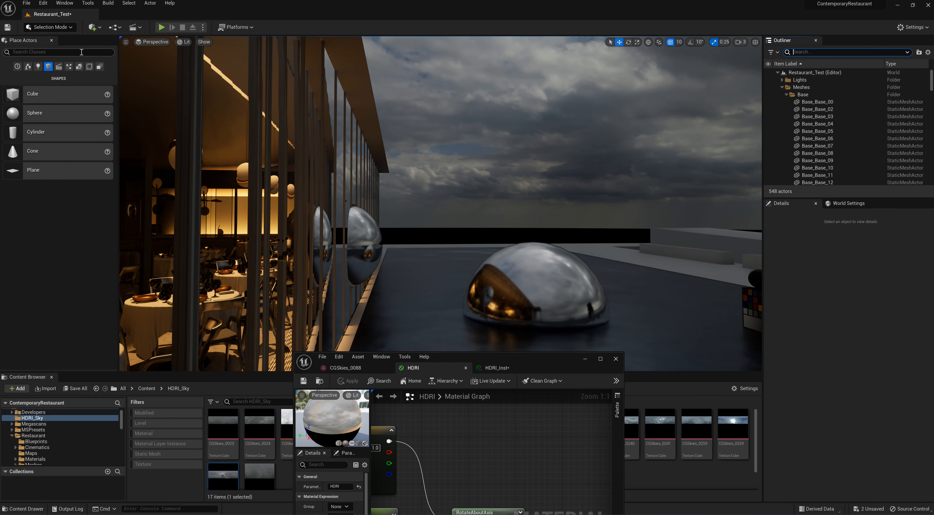
# Search the placeable actors for FOG, place an Exponential Height Fog outside the restaurant and raise it to a height of 110.
pyautogui.write('FOG')
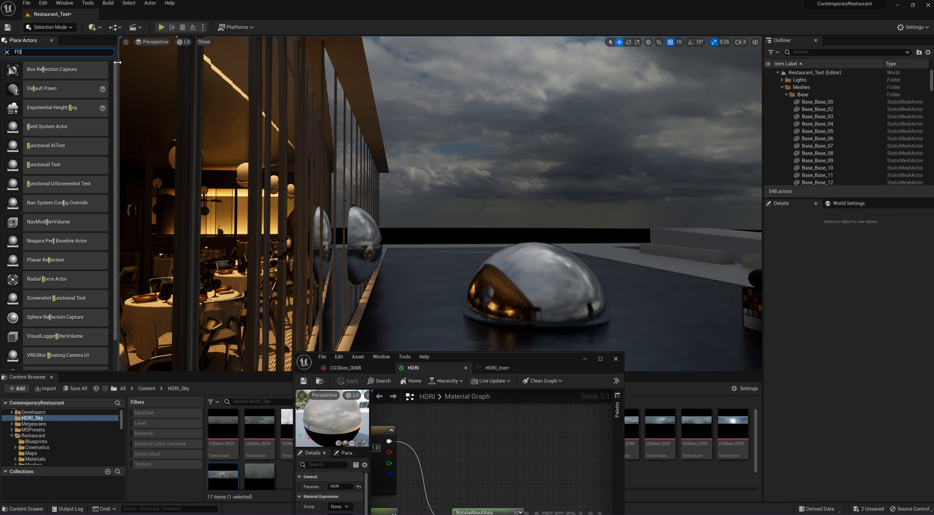
pyautogui.moveTo(54, 70); pyautogui.dragTo(504, 278)
pyautogui.moveTo(620, 286); pyautogui.dragTo(623, 231)
pyautogui.moveTo(624, 231); pyautogui.dragTo(646, 246, button='right')
# Set the Exponential Height Fog's color to a very dark grey-green with R 0.009317, G 0.010417 and B 0.009914.
pyautogui.scroll(8, 848, 363)
pyautogui.click(883, 391)
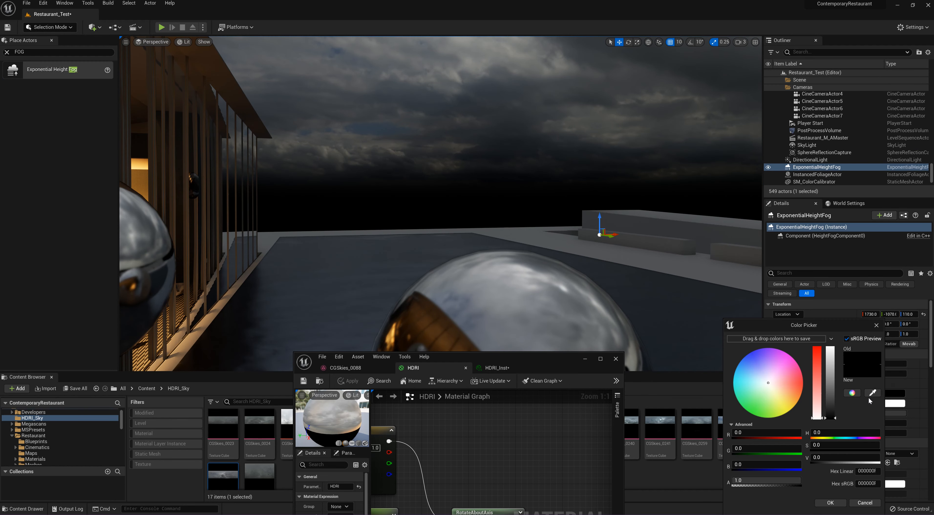
pyautogui.click(834, 417)
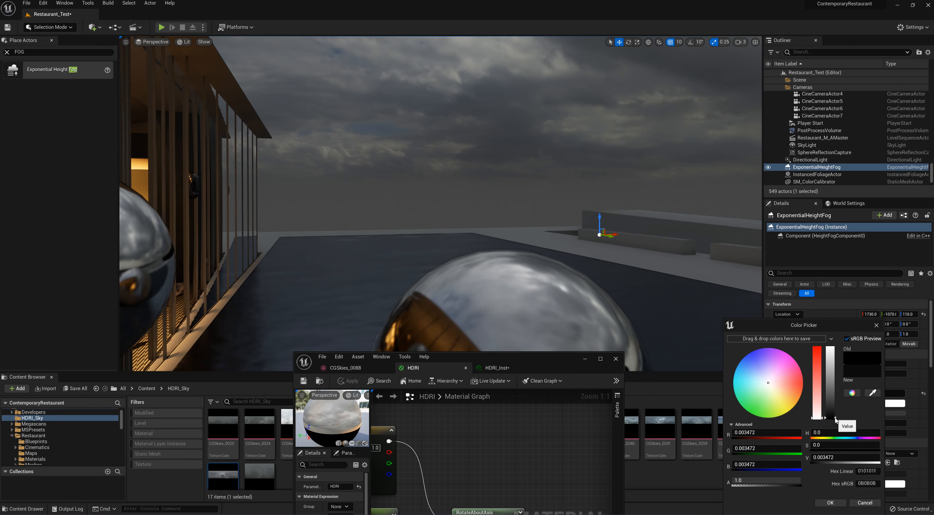
pyautogui.click(834, 417)
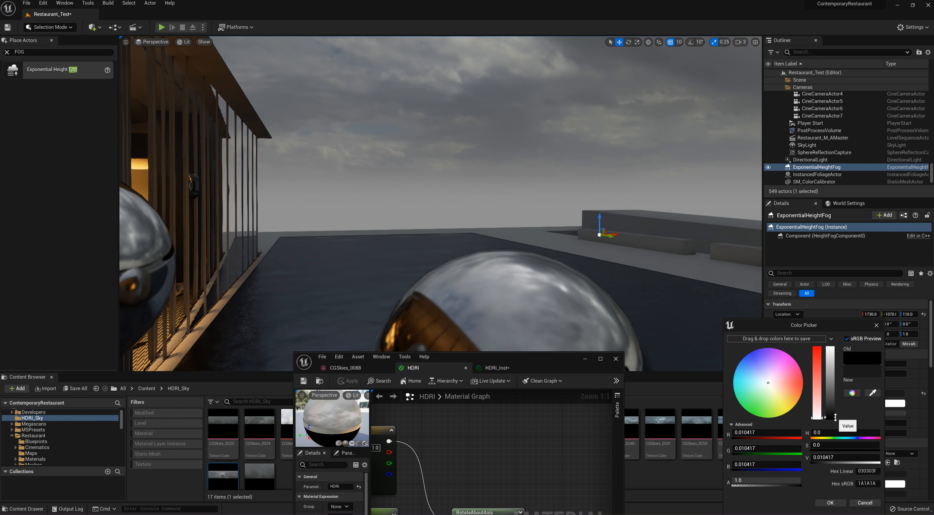
pyautogui.click(761, 386)
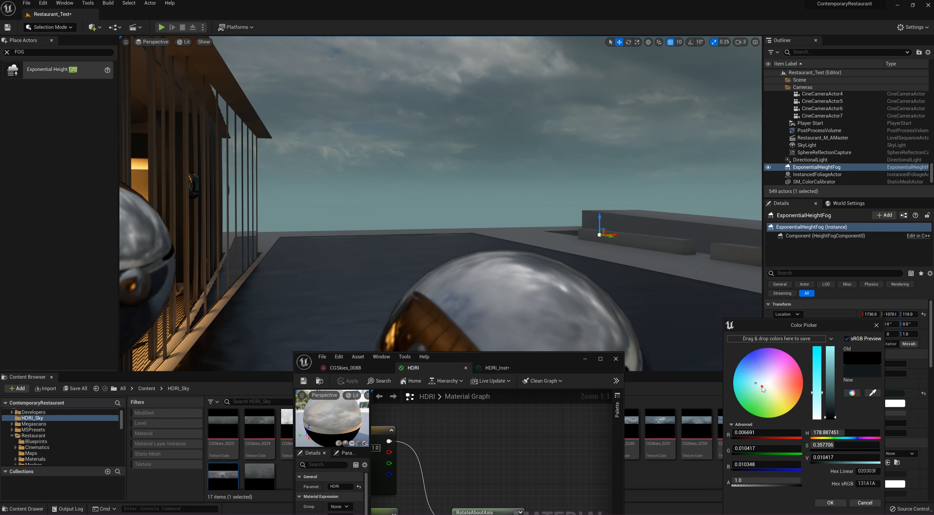
pyautogui.click(765, 384)
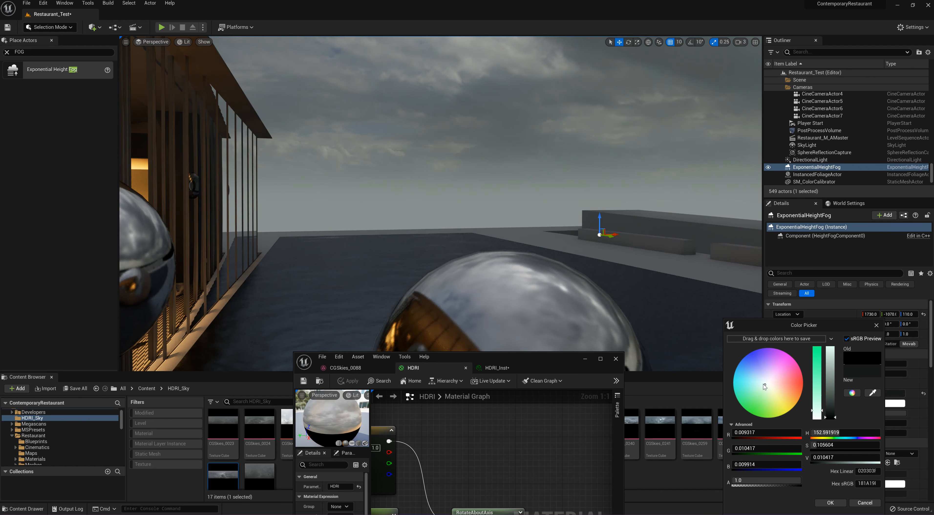